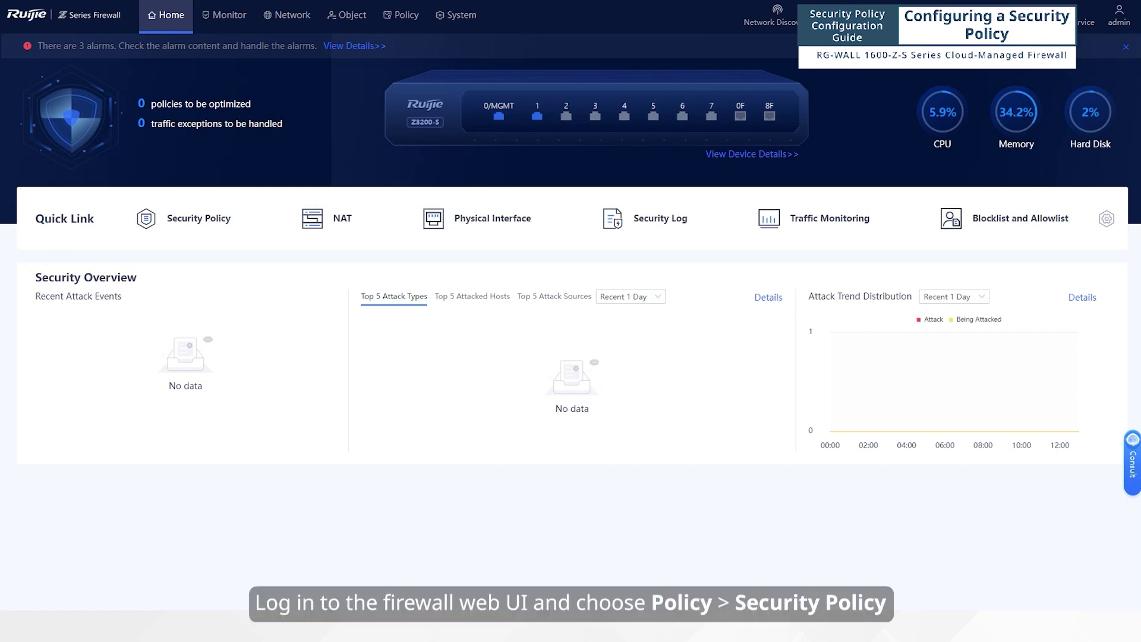
Open Policy > Security Policy and start a new policy, reaching the simulation-space prompt.
left_click(424, 18)
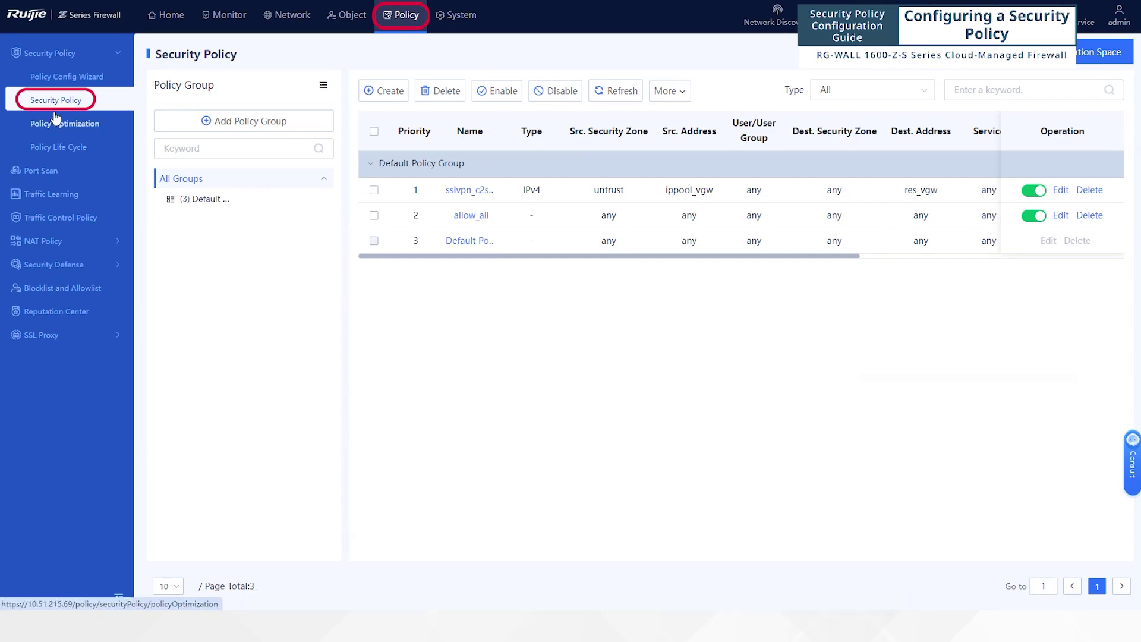
left_click(380, 92)
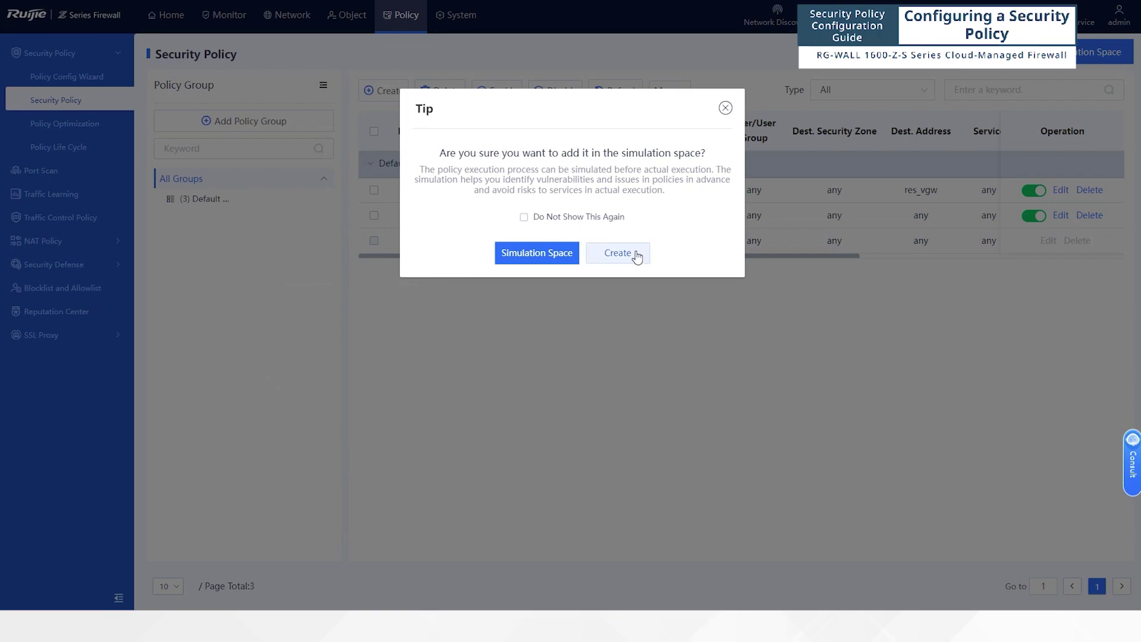
Create policy allow_trust_to_untrust directly in Default Policy Group, placed before allow_all.
left_click(617, 252)
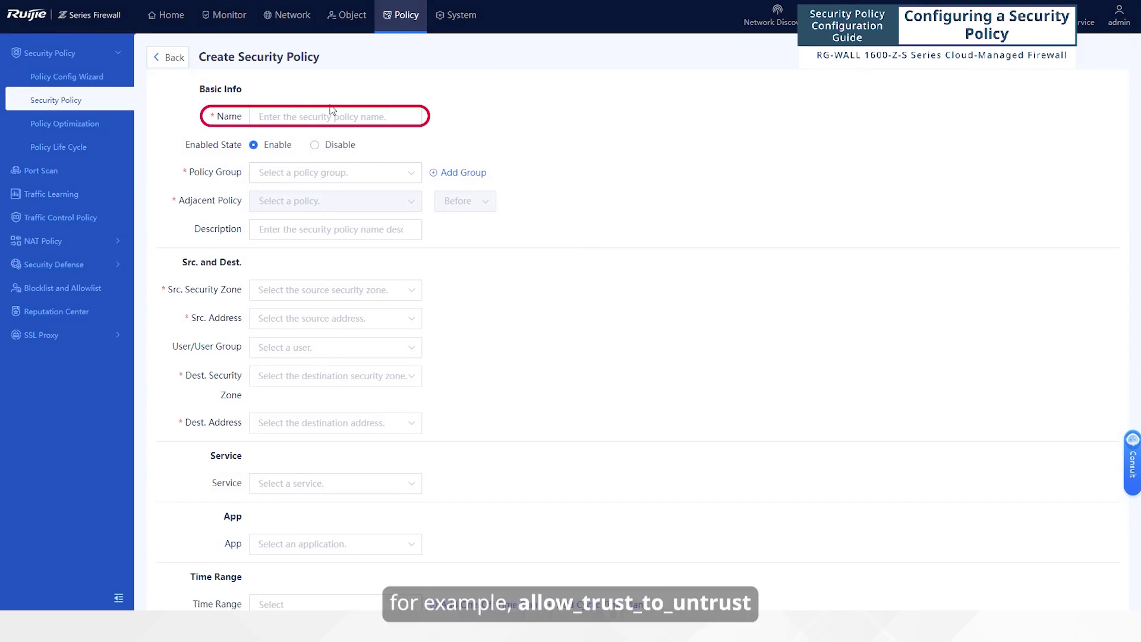
type("allow_trust_to_untrust")
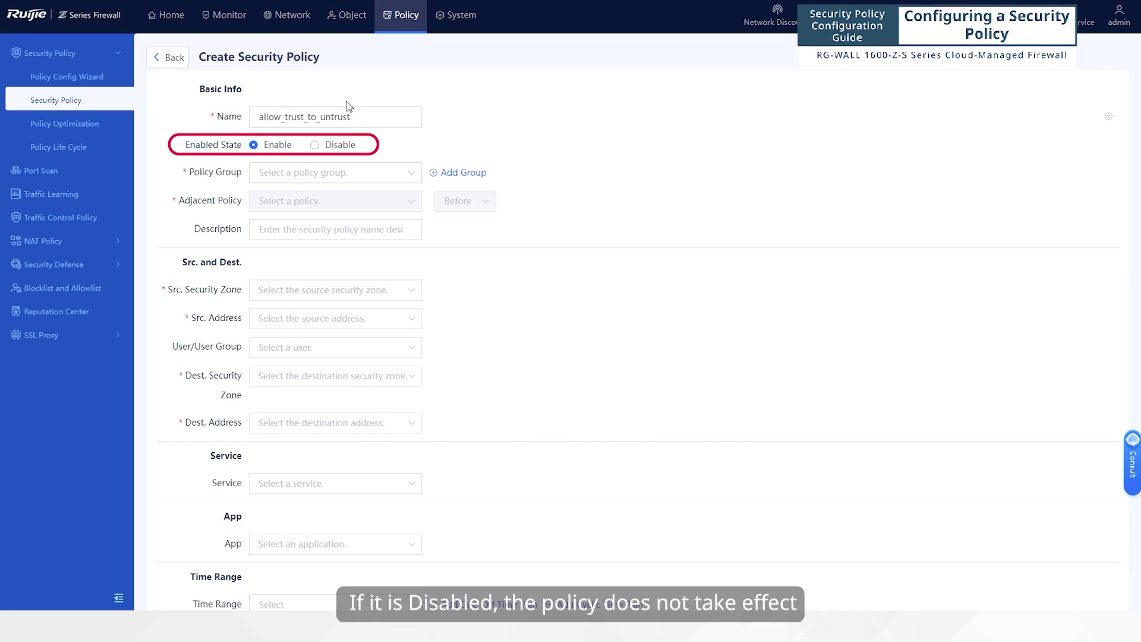
left_click(323, 173)
left_click(334, 193)
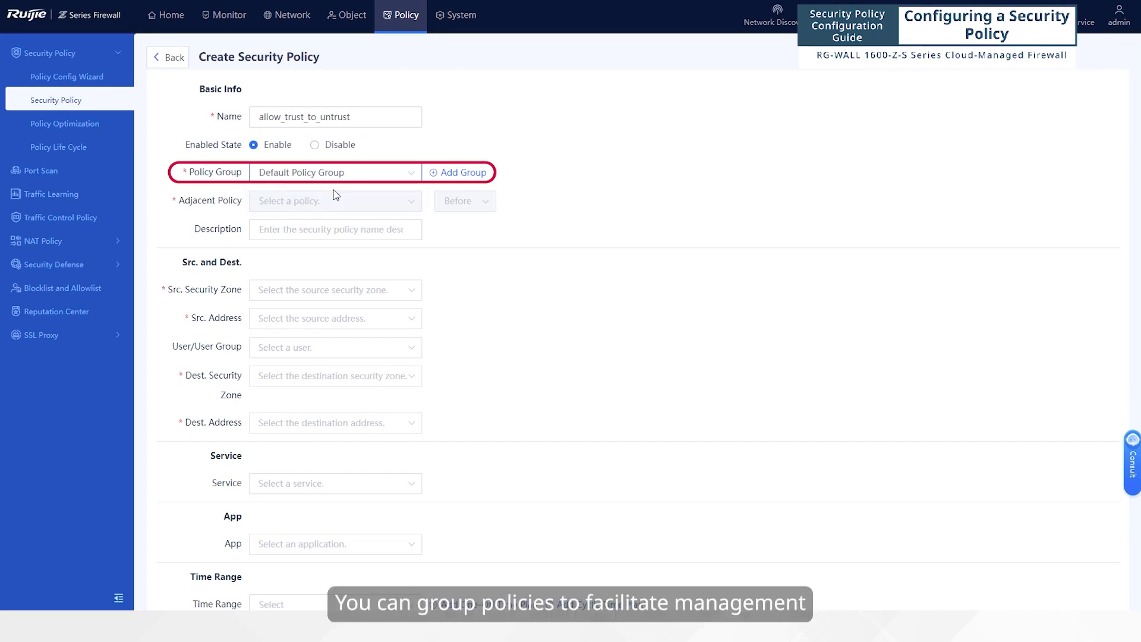
left_click(361, 203)
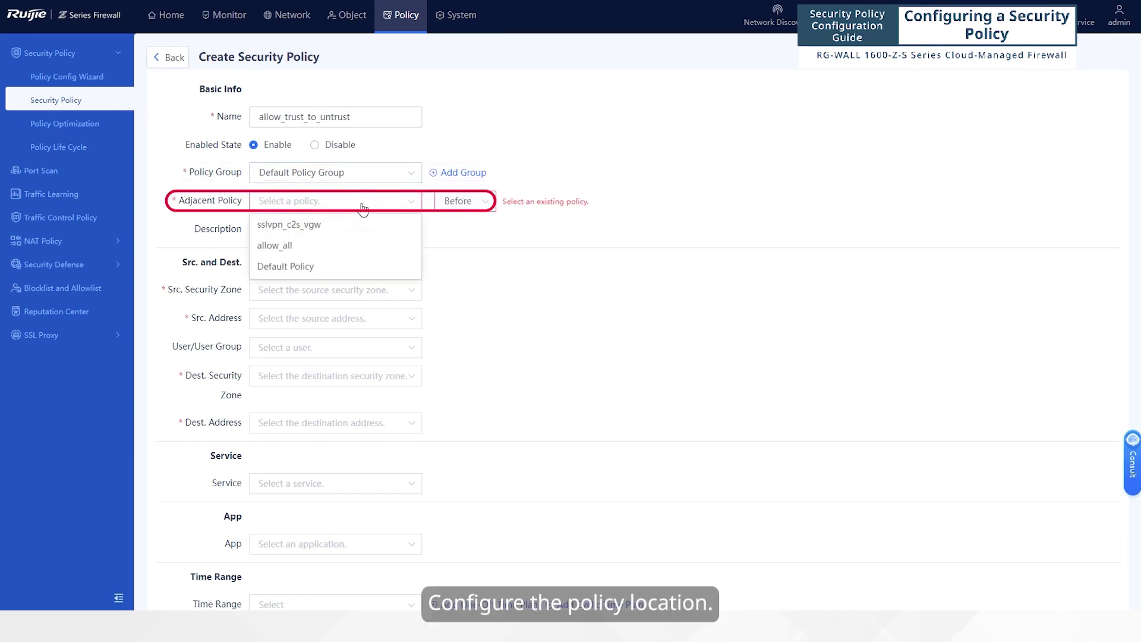
left_click(300, 246)
left_click(458, 202)
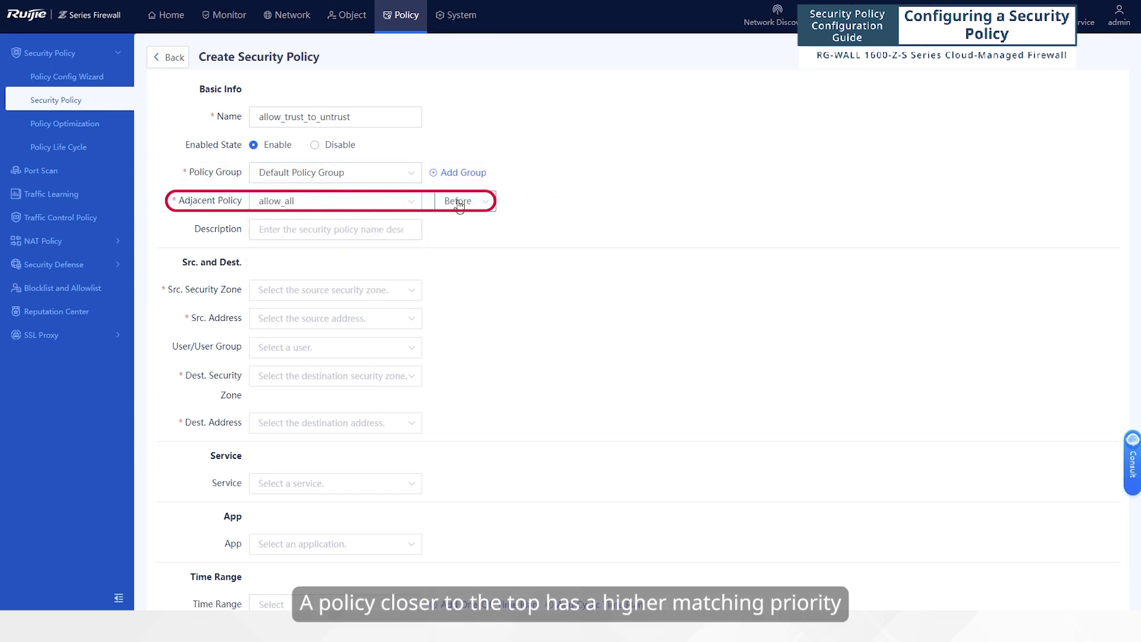
left_click(455, 220)
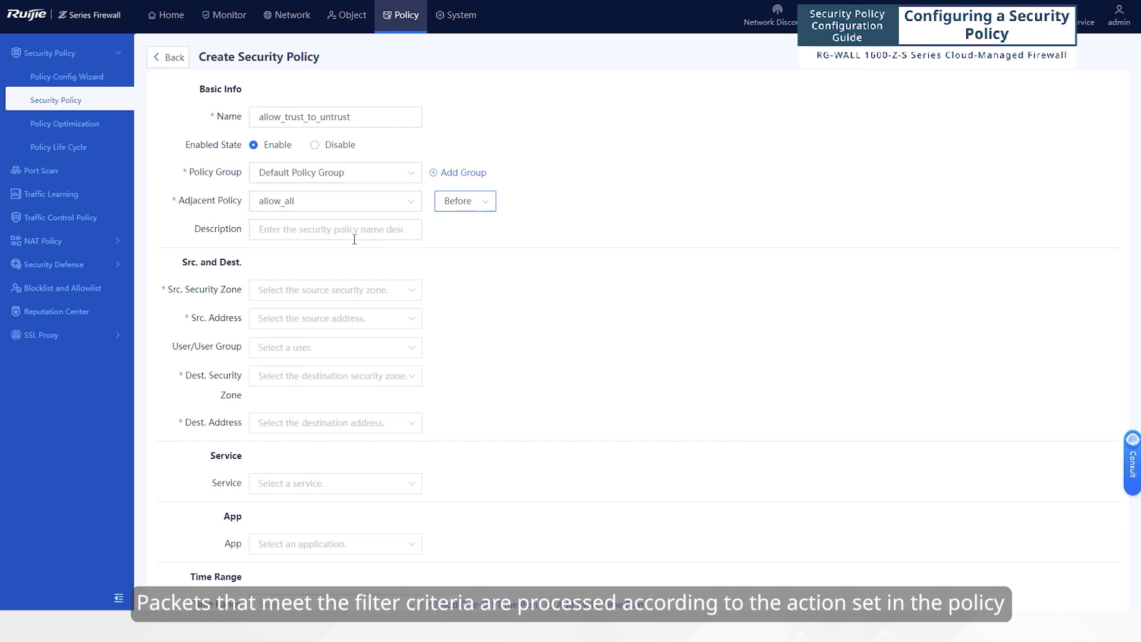
Set the policy's source zone to trust.
left_click(298, 290)
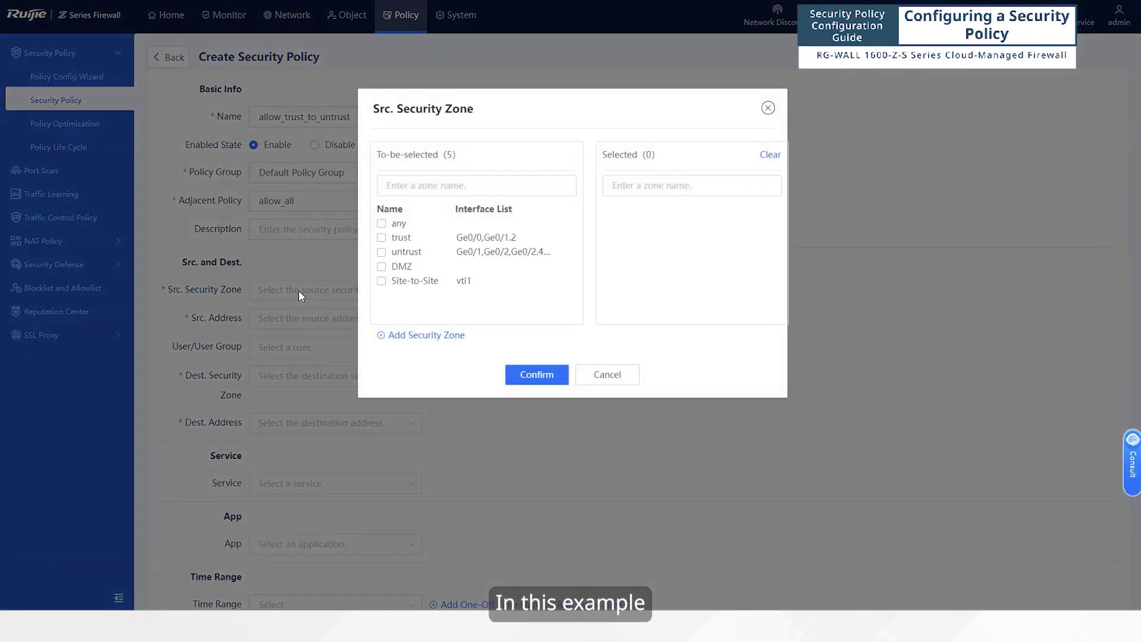
left_click(381, 237)
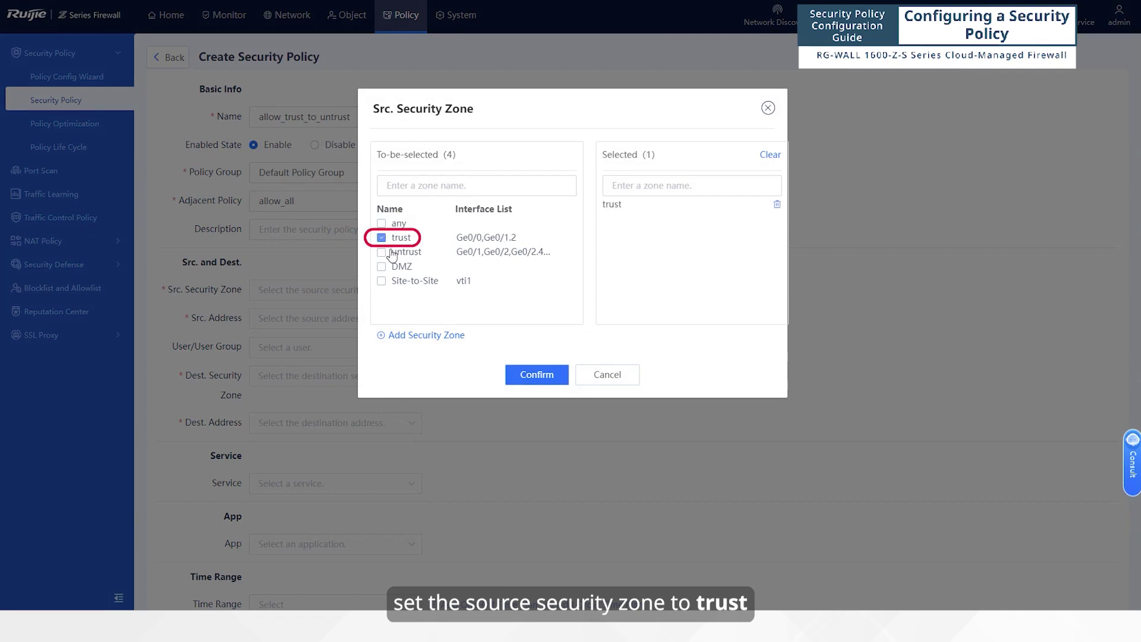
left_click(535, 374)
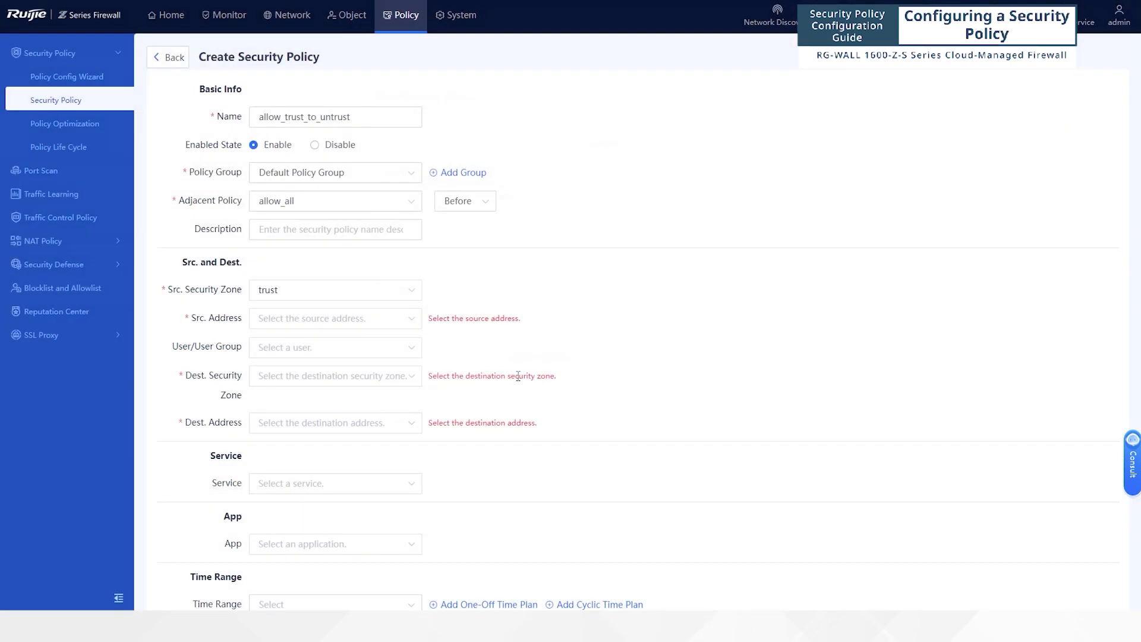
Create IPv4 address object Intranet_users (192.168.1.0/24) and use it as the source address.
left_click(340, 321)
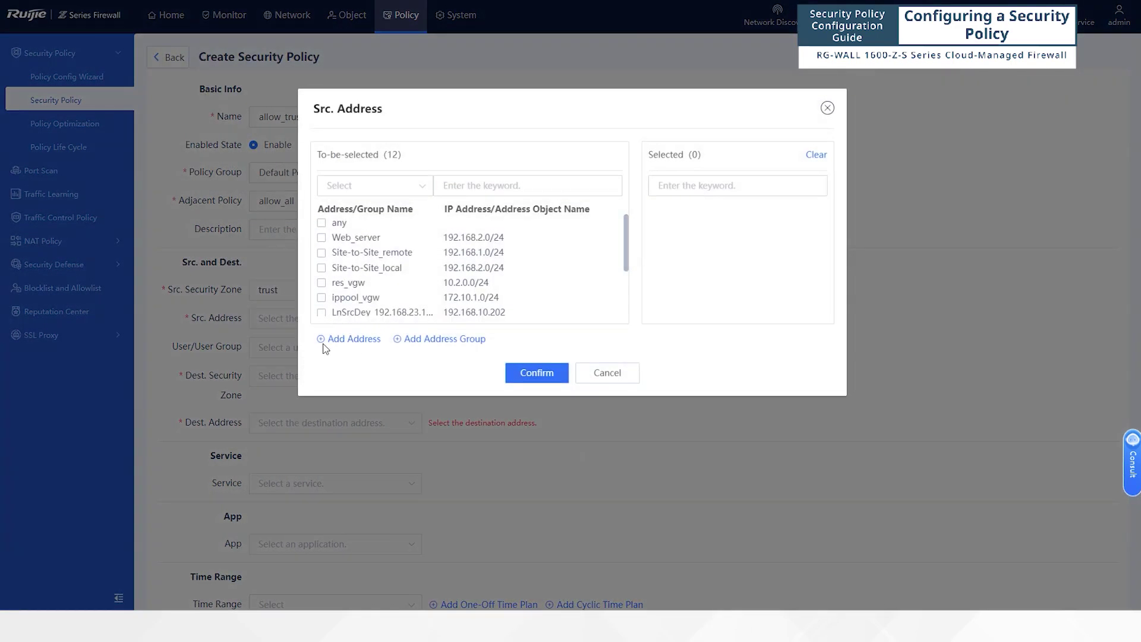
mouse_move(323, 342)
left_click(336, 363)
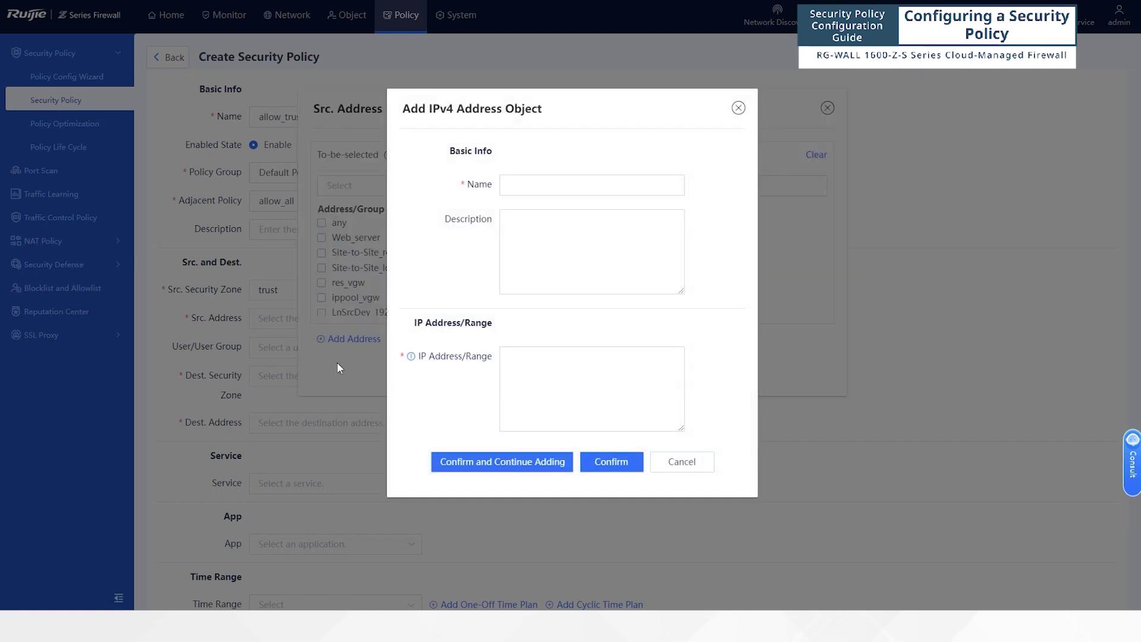
left_click(538, 189)
type("Intranet_users")
left_click(539, 366)
type("192.168.1.0/24")
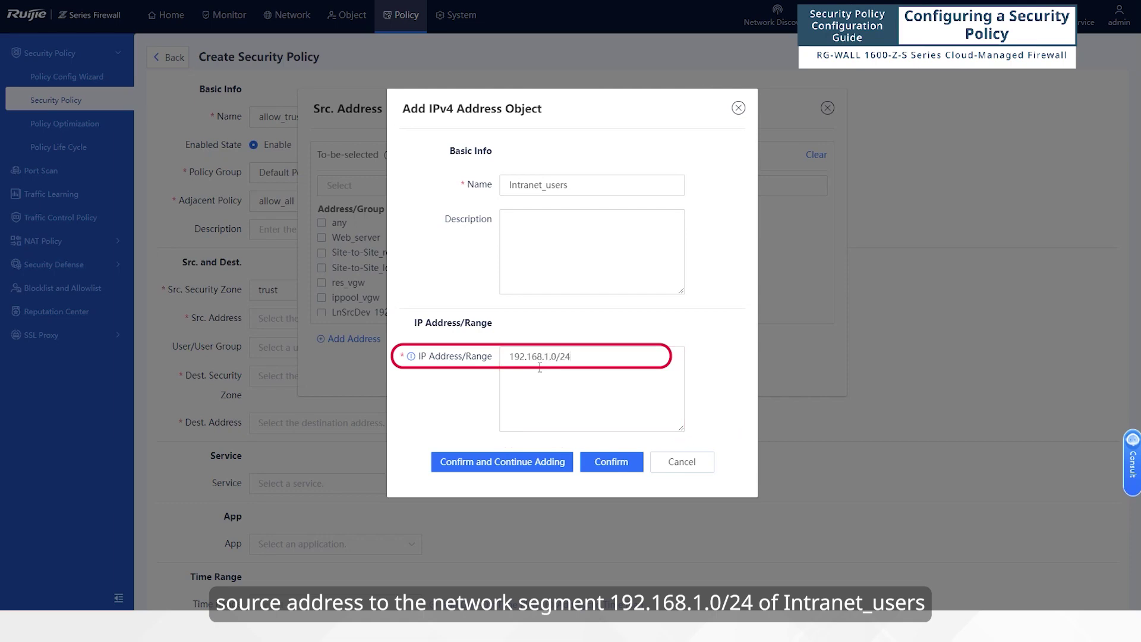
left_click(607, 463)
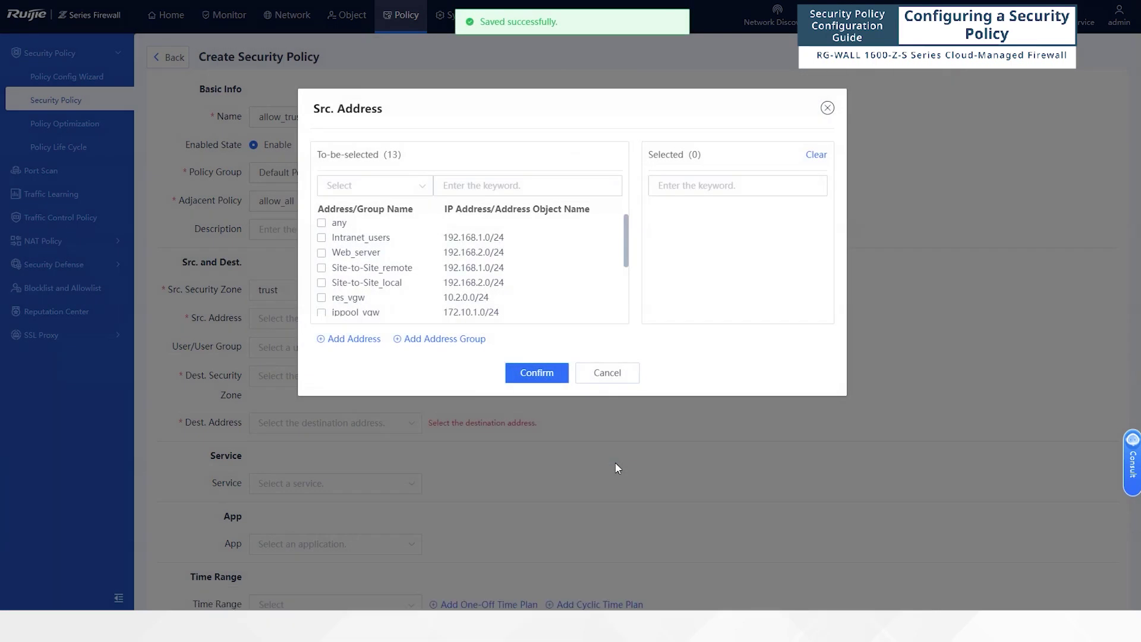
left_click(321, 238)
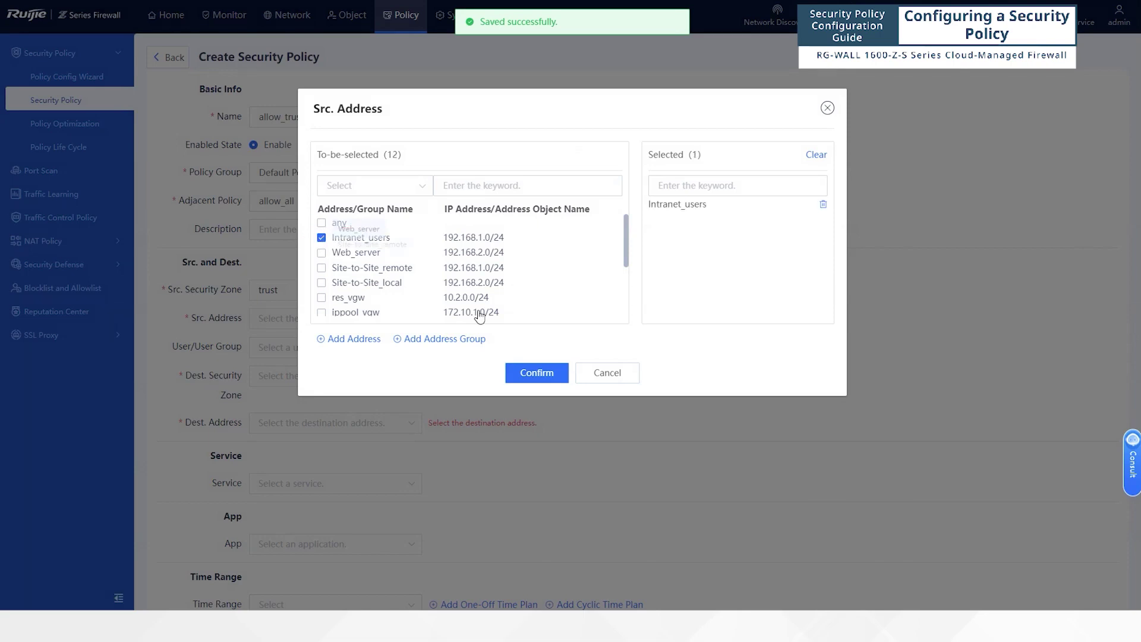
left_click(541, 373)
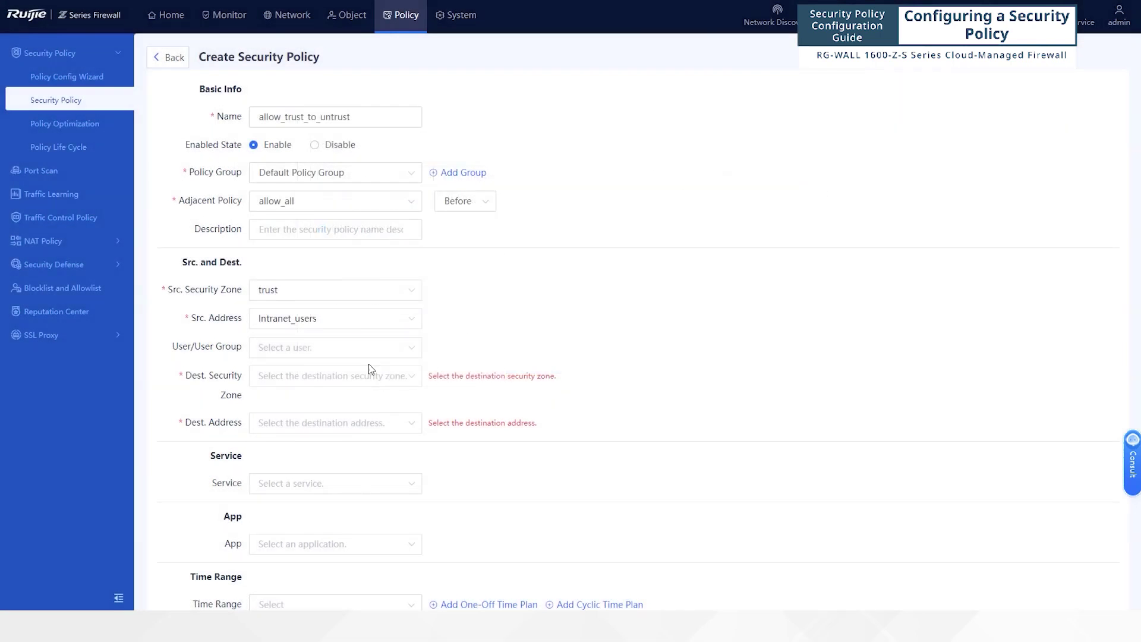
Set the destination zone to untrust and the destination address to any.
left_click(333, 376)
left_click(382, 252)
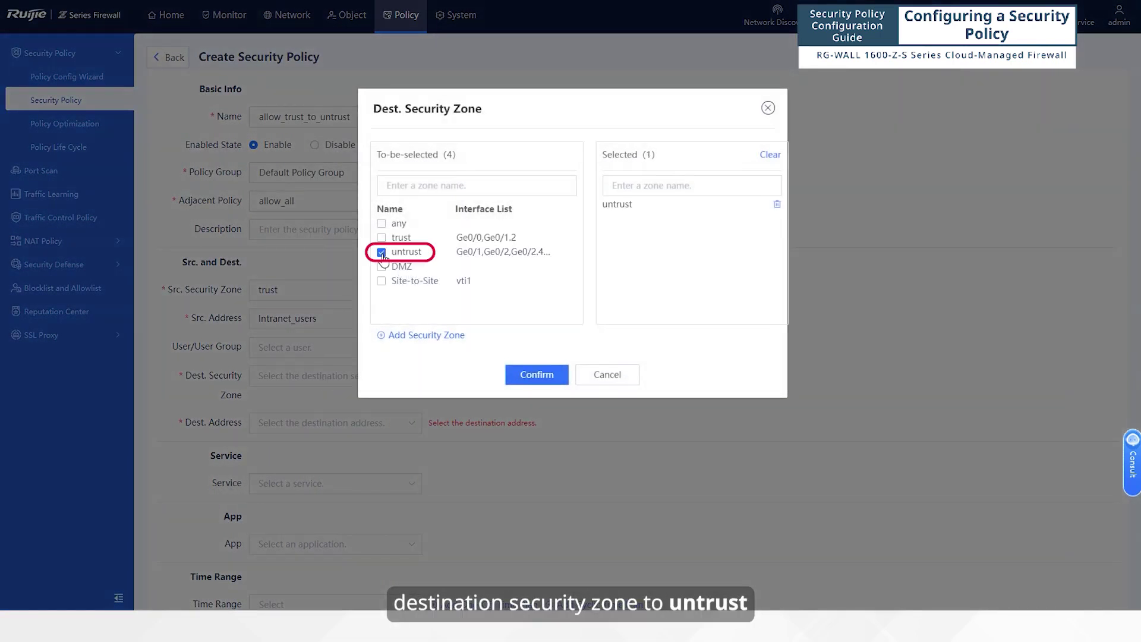
left_click(546, 376)
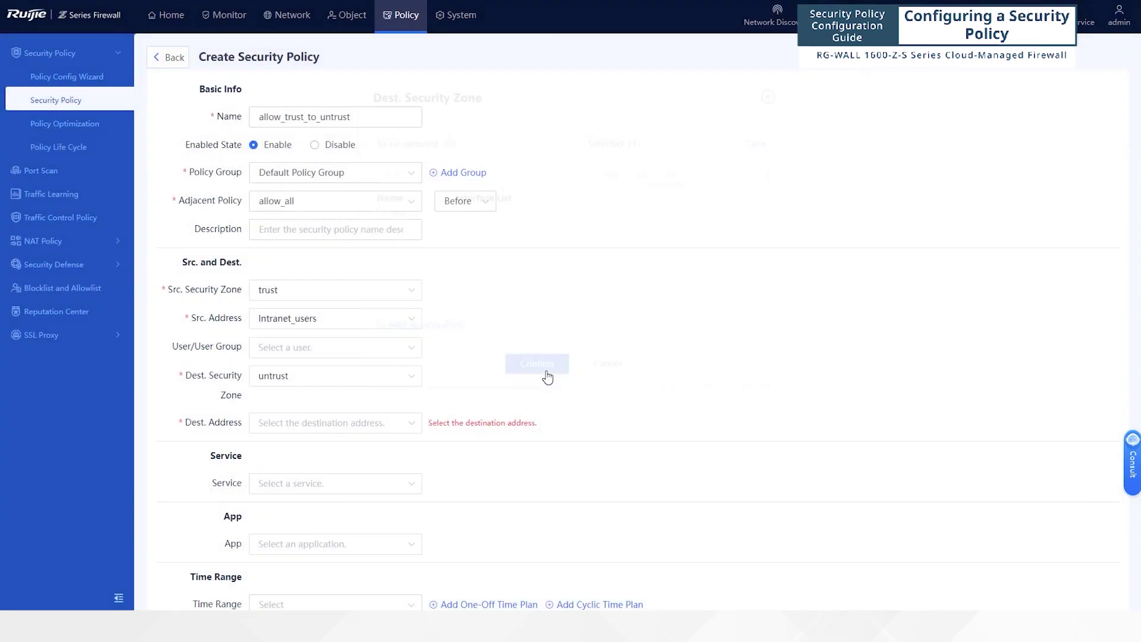
left_click(287, 428)
left_click(323, 223)
left_click(536, 372)
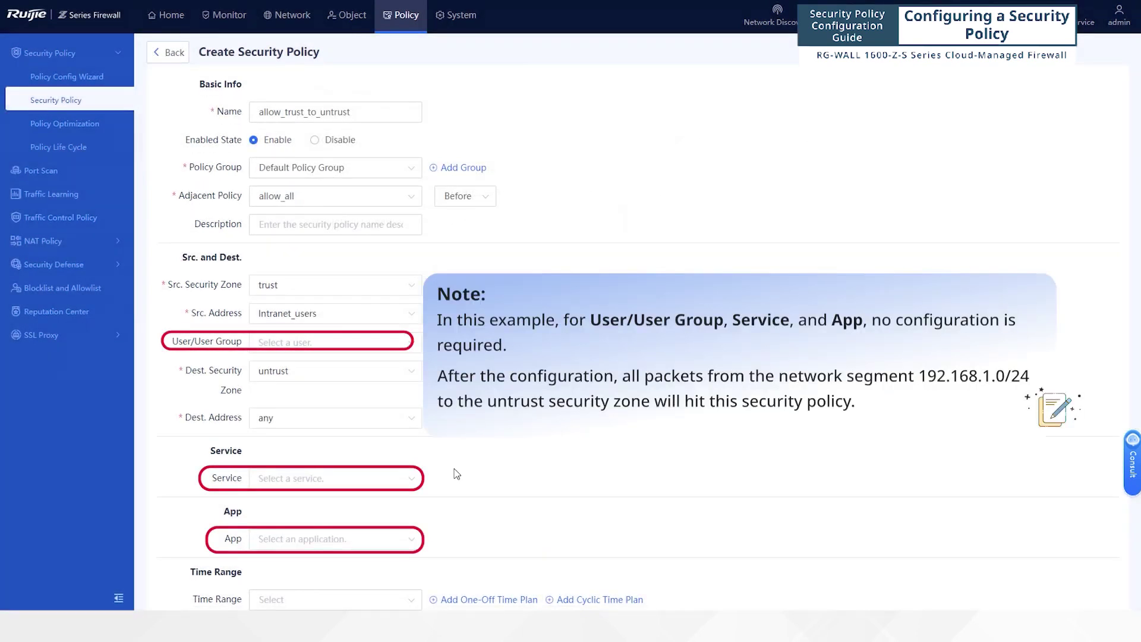
Set the policy's Time Range to any in the action settings, with Permit as the action.
scroll(456, 473, "down", 3)
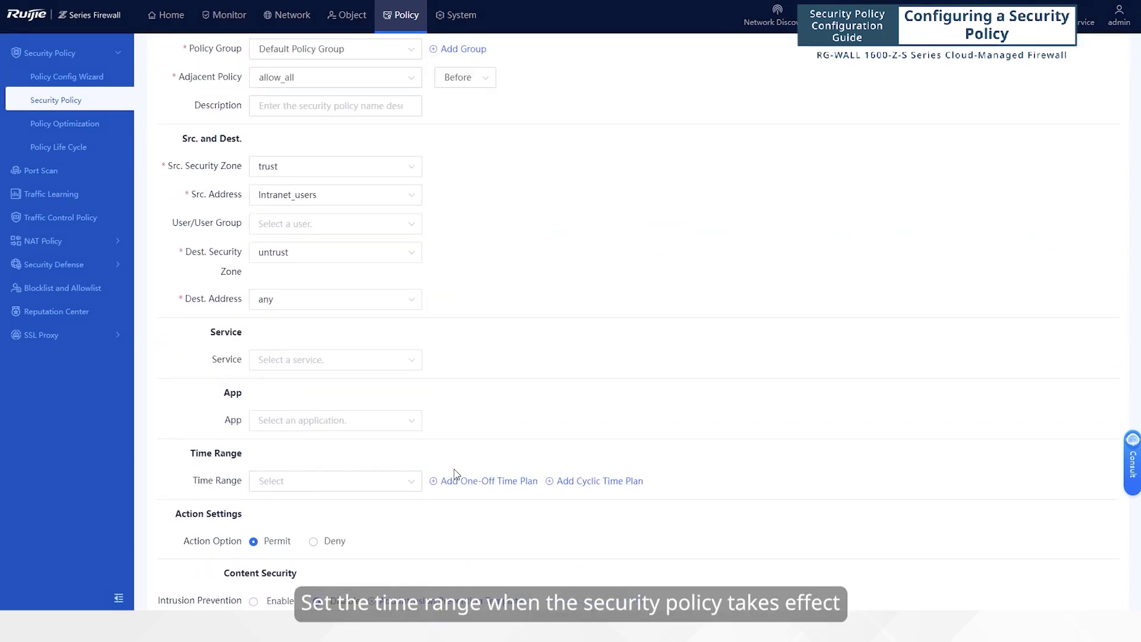
scroll(456, 474, "down", 1)
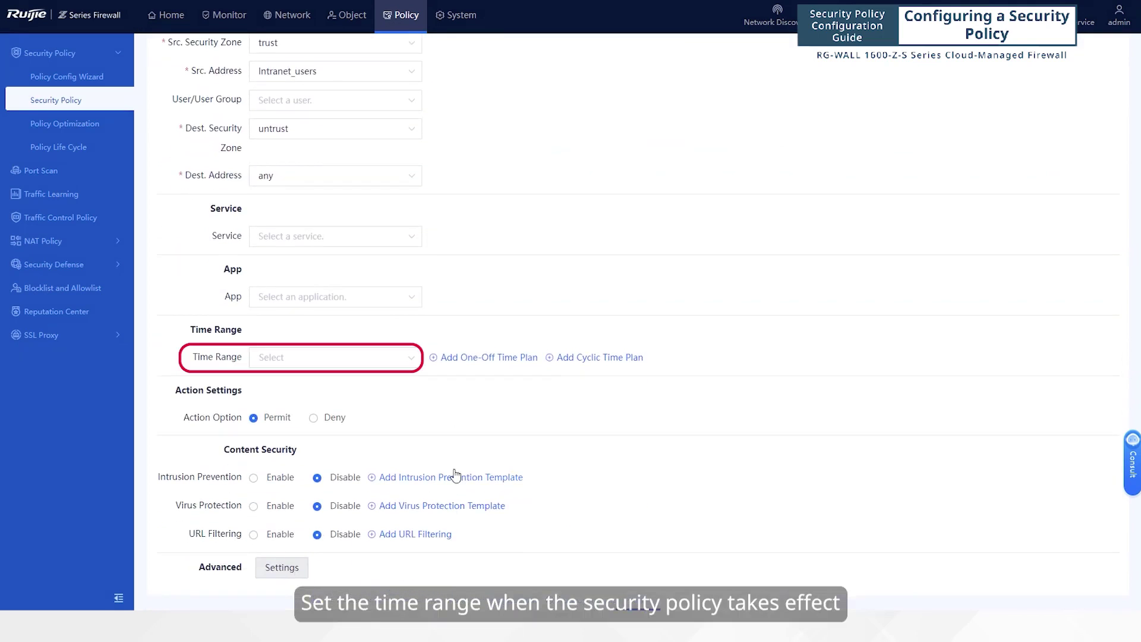
left_click(385, 365)
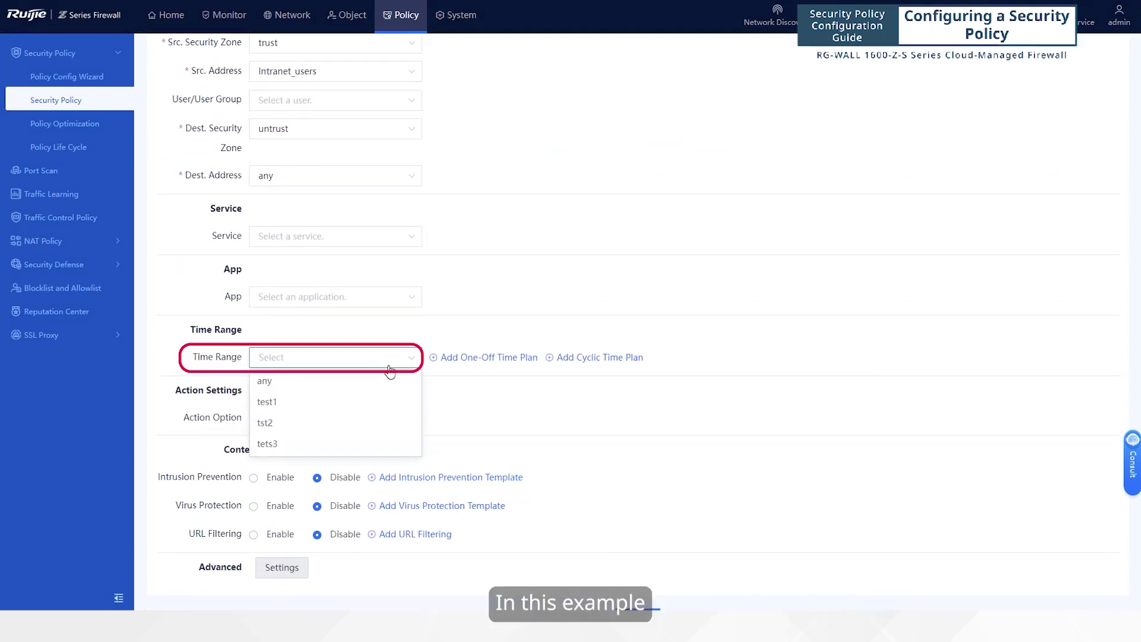
left_click(389, 383)
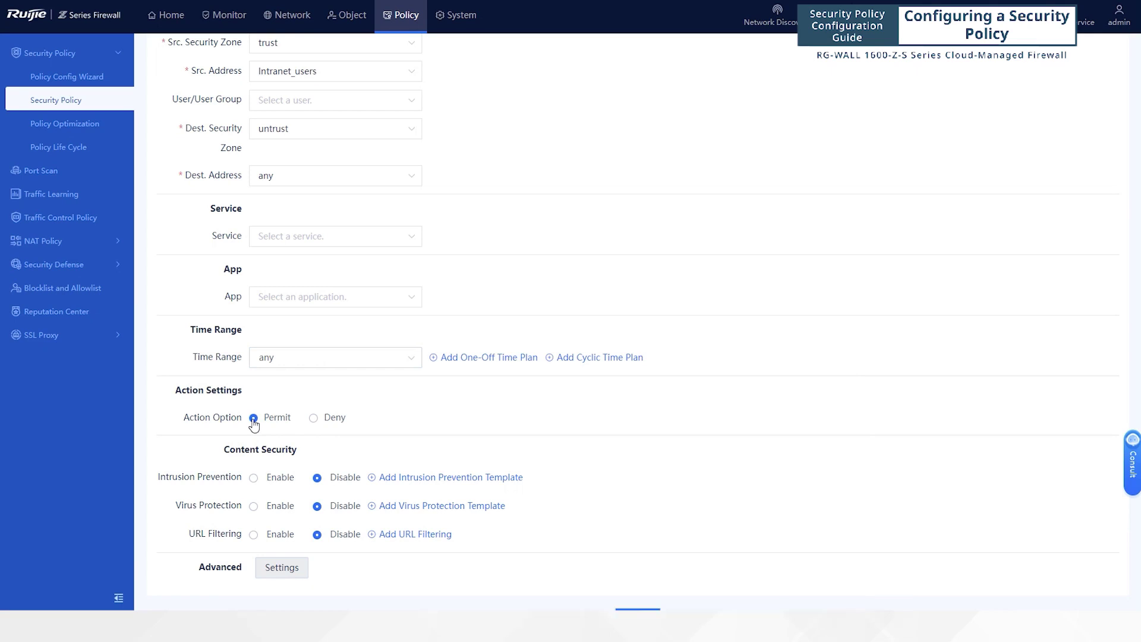
Enable Intrusion Prevention using the predefined client template.
left_click(254, 478)
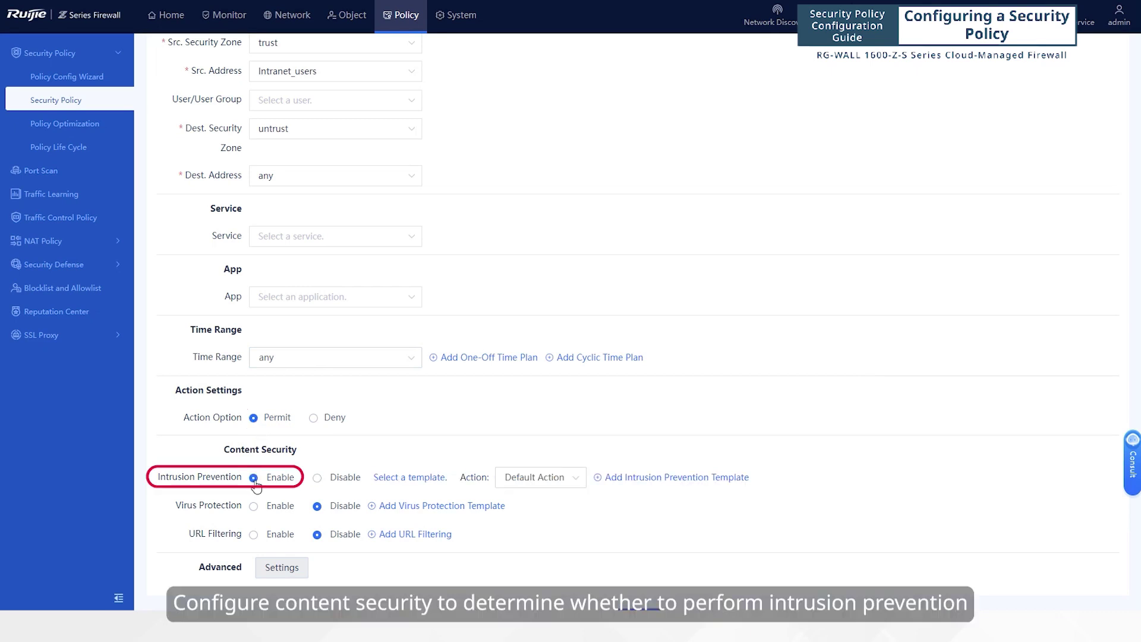
left_click(407, 480)
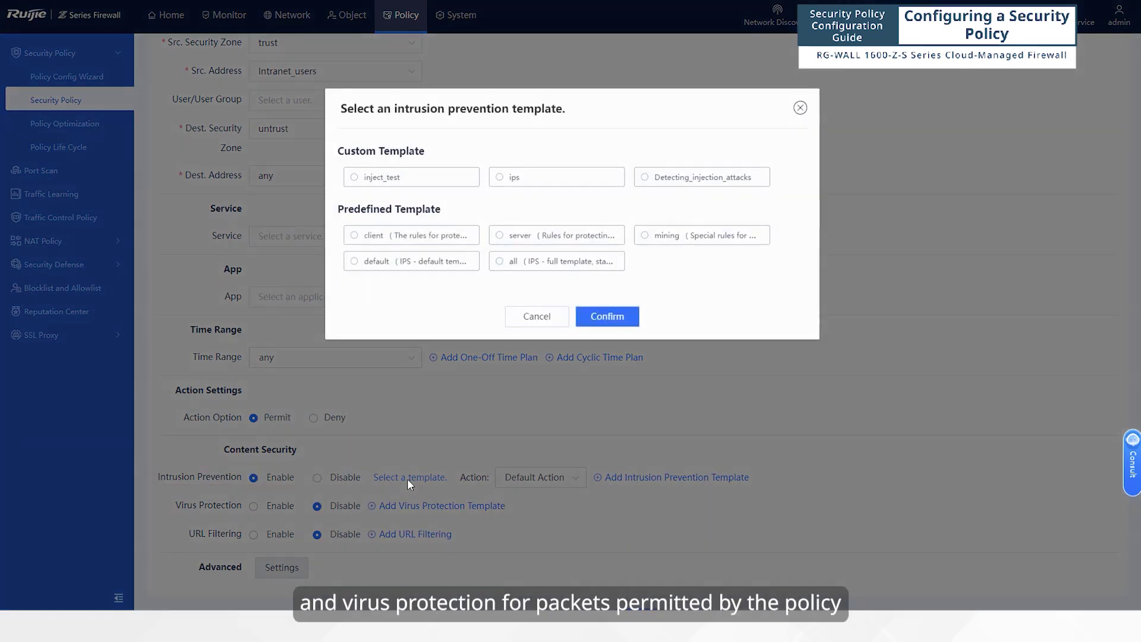
left_click(364, 236)
left_click(602, 316)
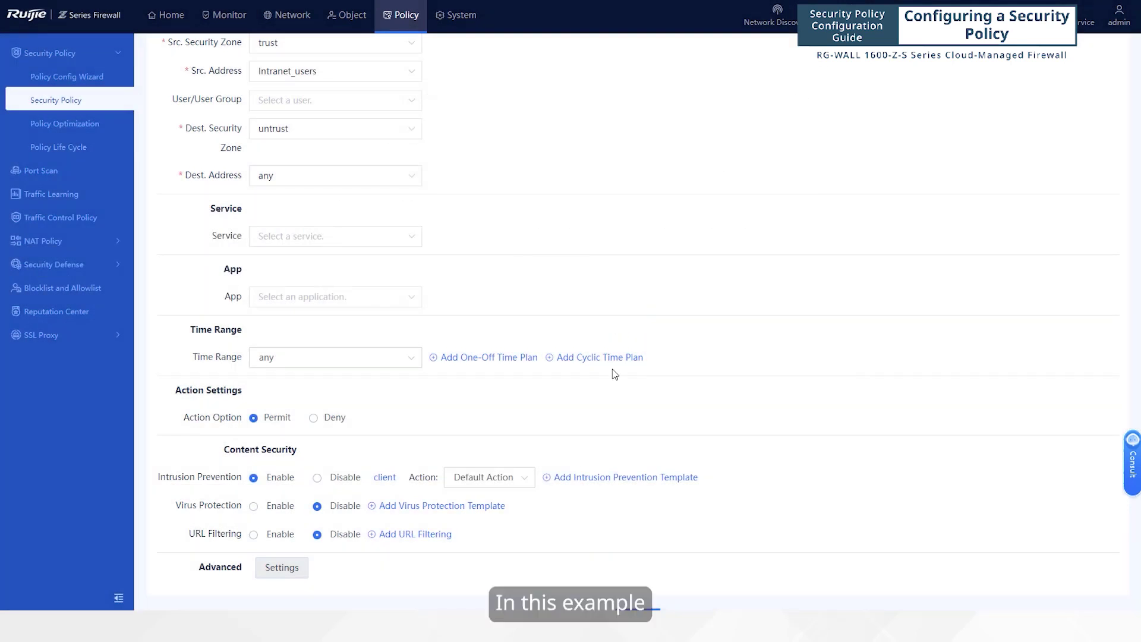
Enable Virus Protection with the default template and the Block action.
left_click(254, 506)
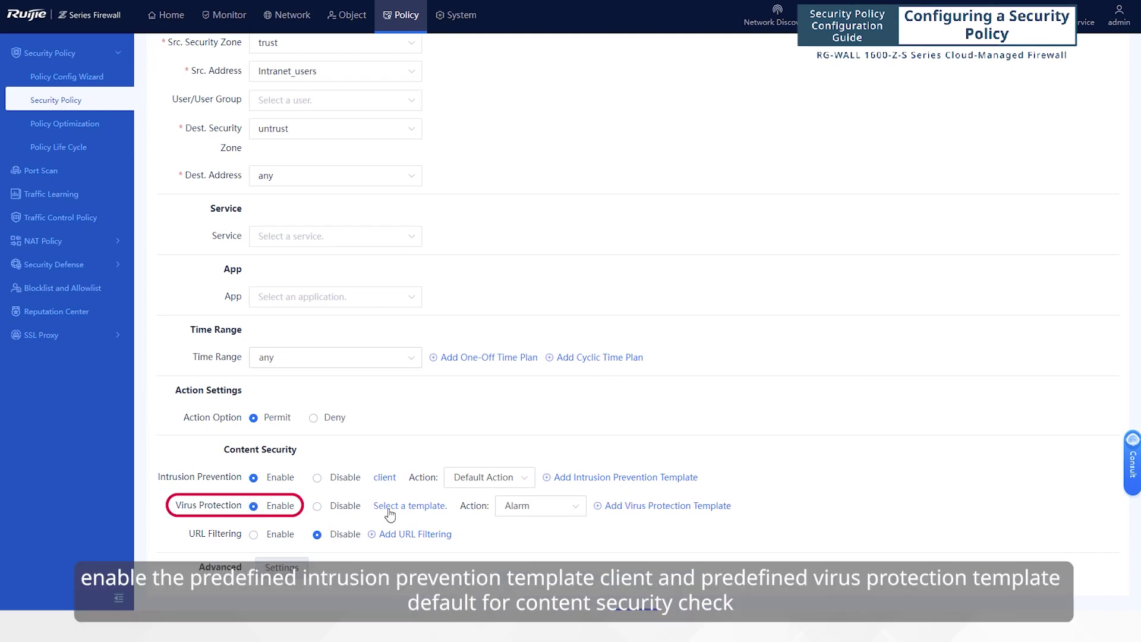
left_click(410, 507)
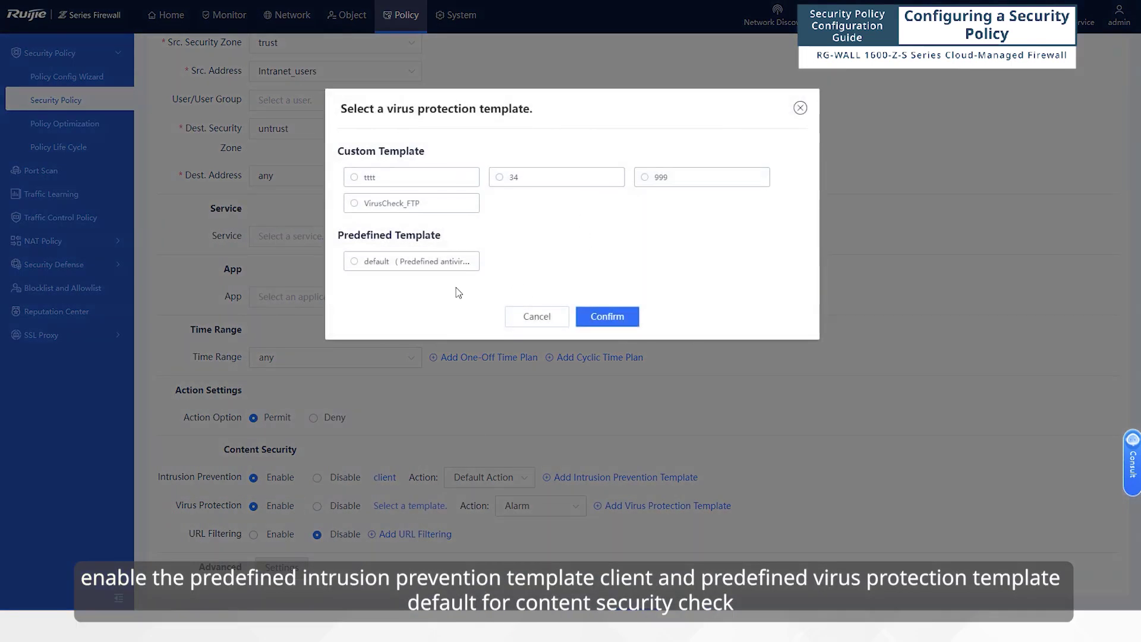
left_click(356, 265)
left_click(619, 319)
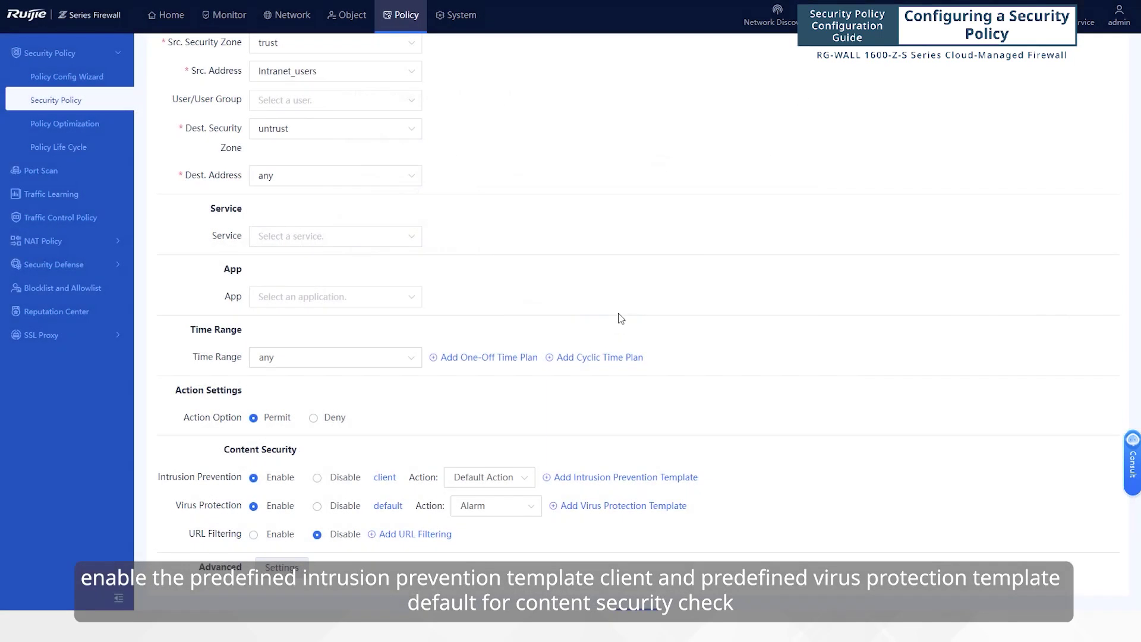
left_click(484, 511)
left_click(469, 549)
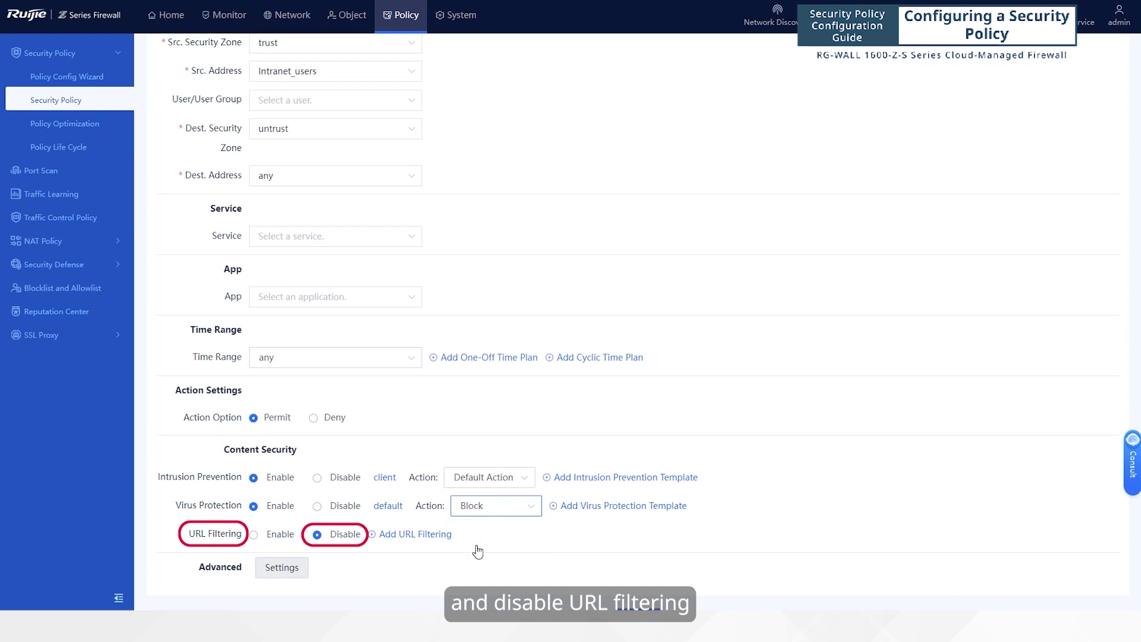
left_click(274, 567)
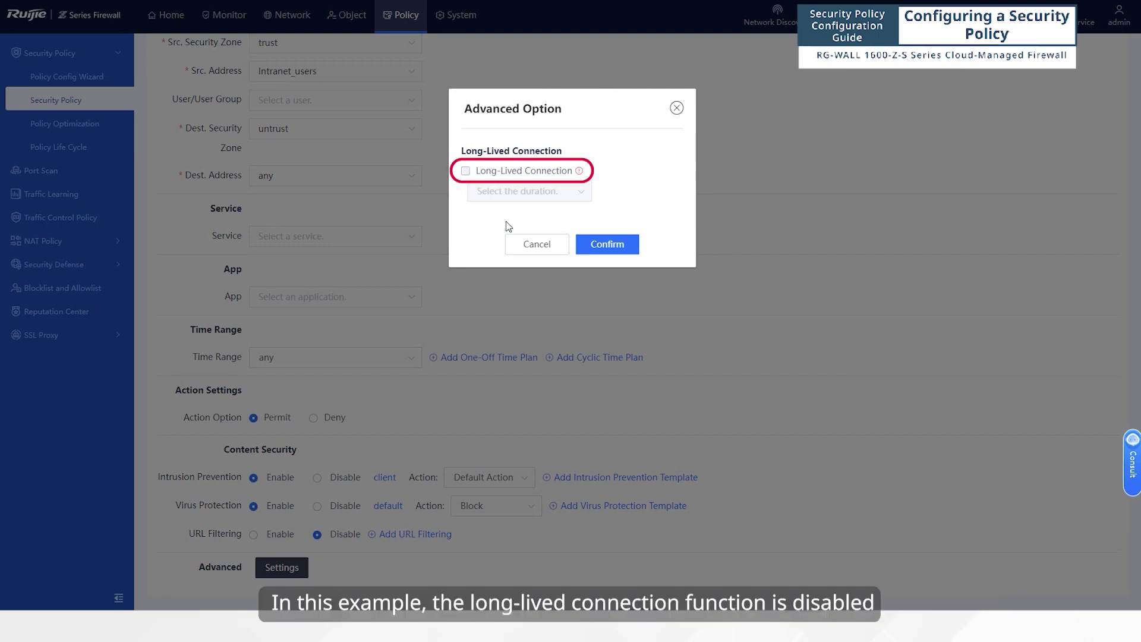
Close advanced options with long-lived connection off and save the allow_trust_to_untrust policy.
left_click(532, 247)
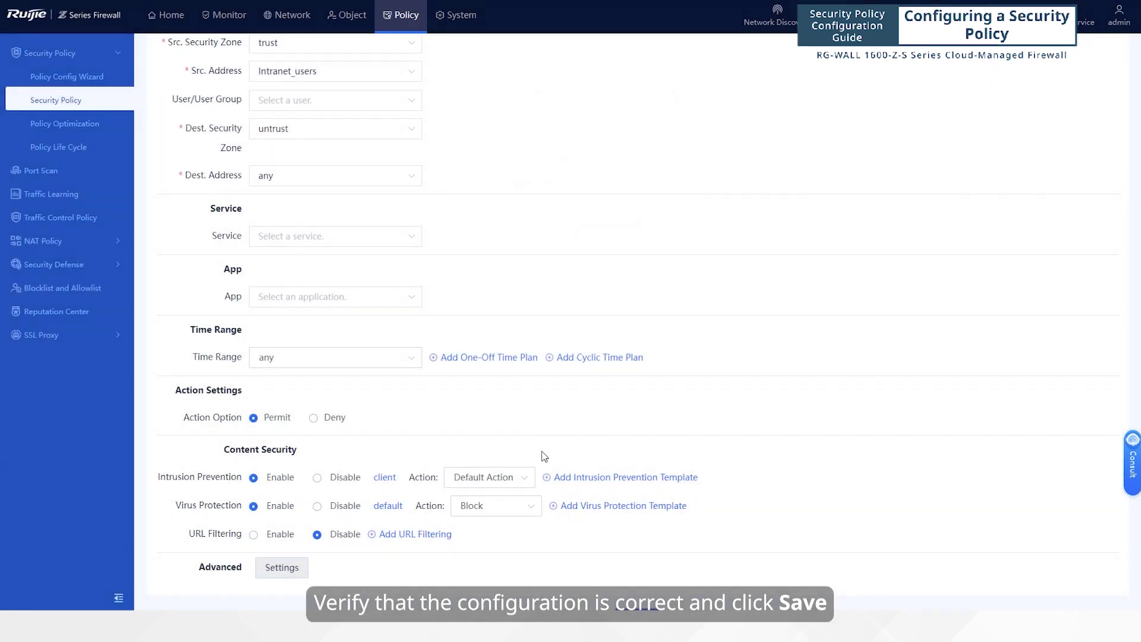
scroll(544, 457, "down", 1)
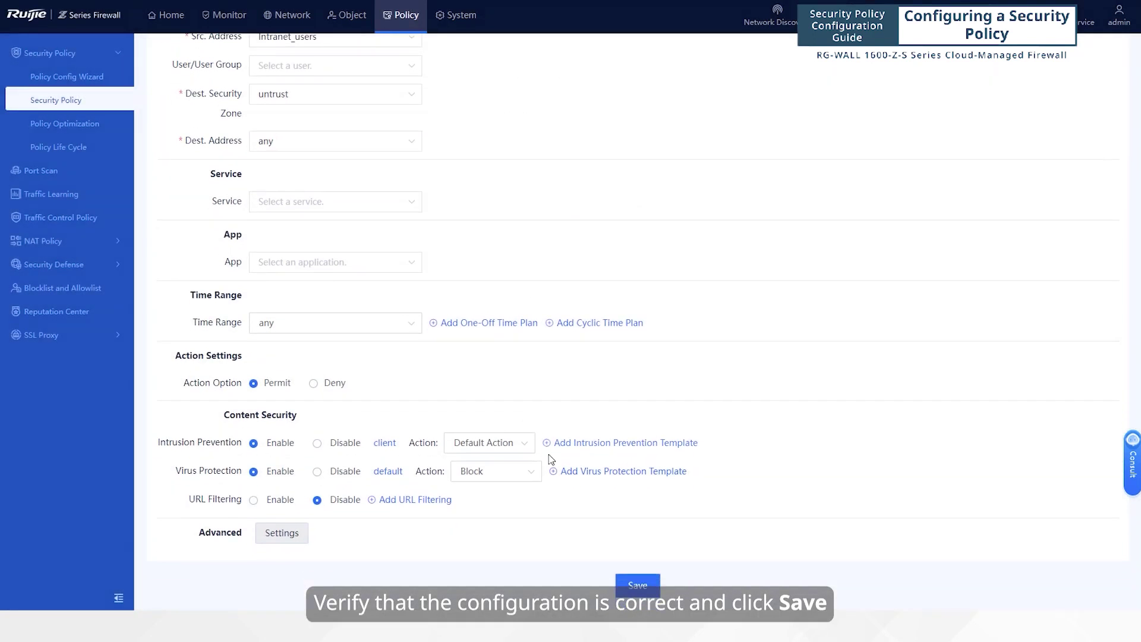
left_click(635, 585)
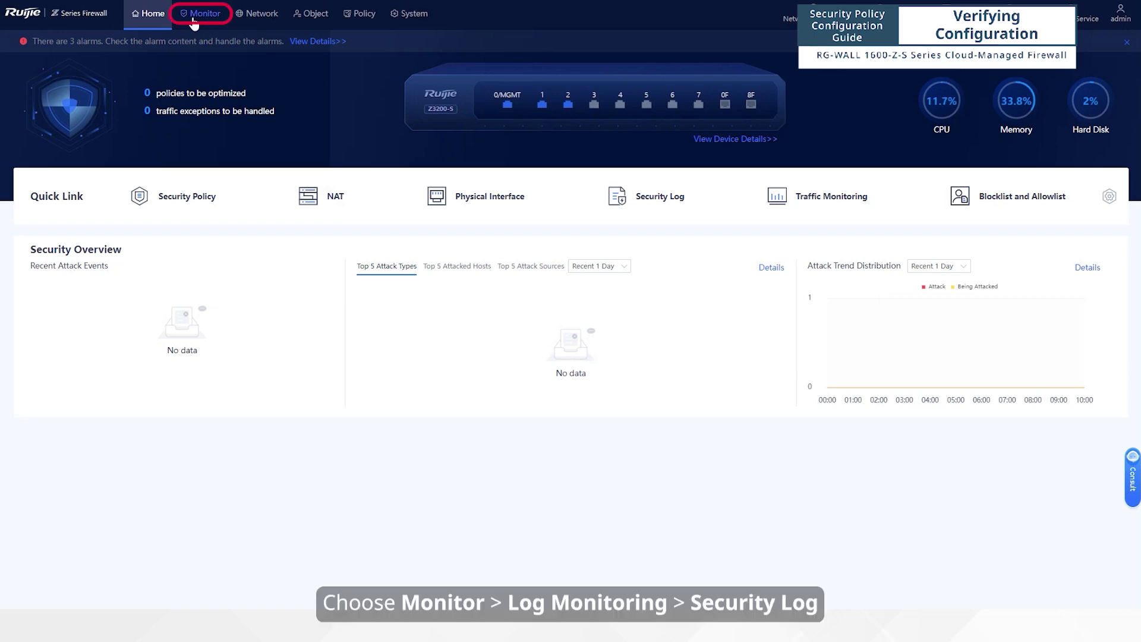
Open the Security Log search criteria and filter source zone trust to destination zone untrust.
left_click(201, 13)
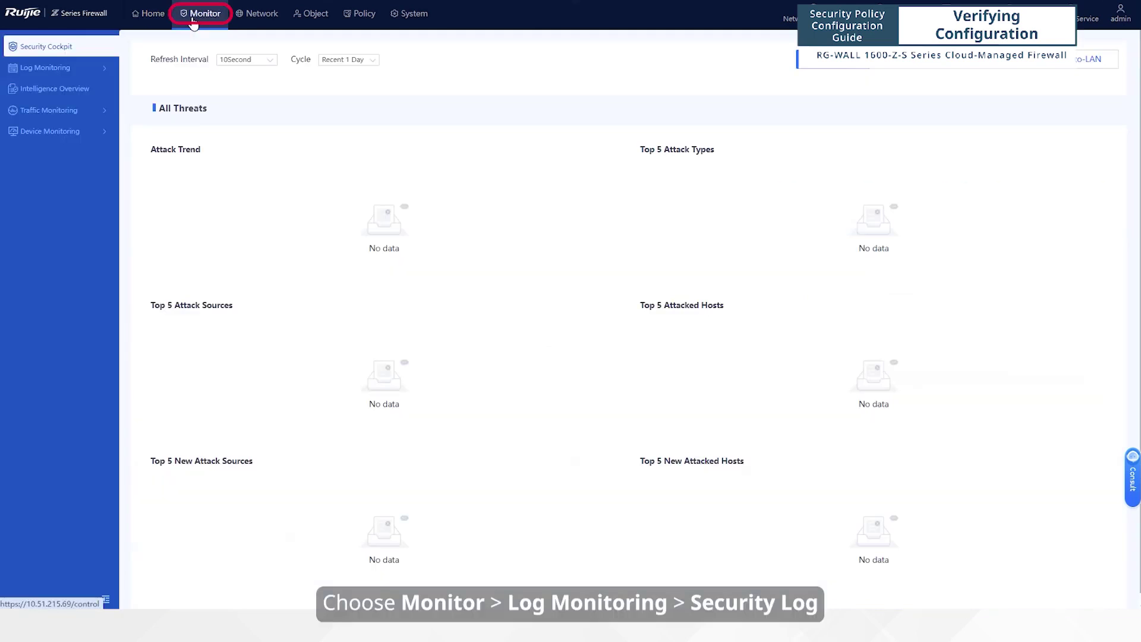
left_click(54, 68)
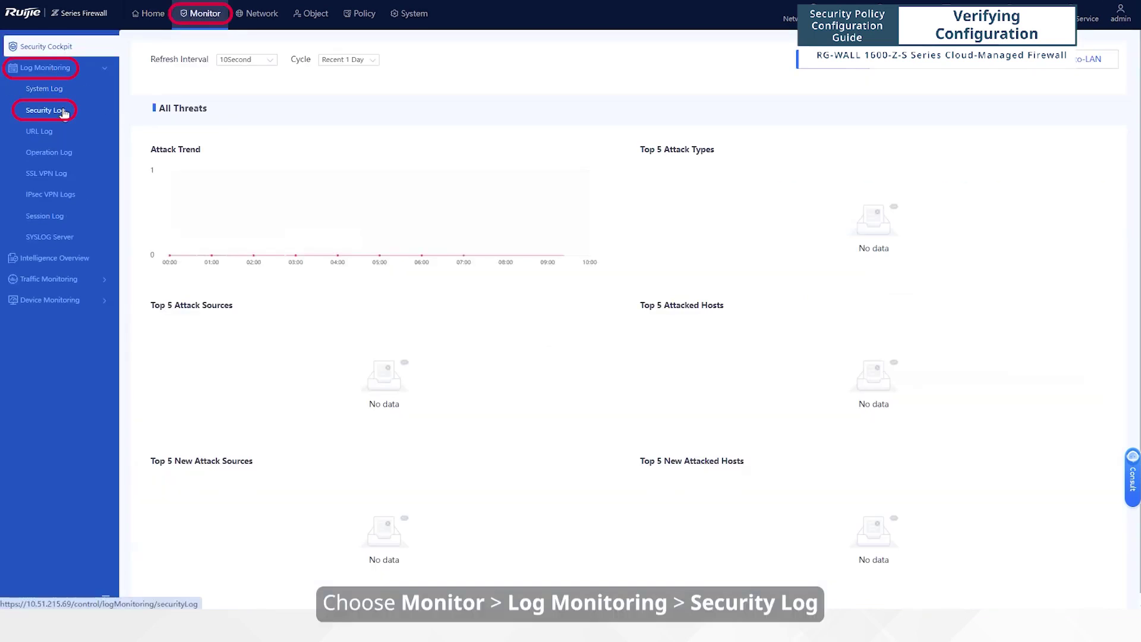
left_click(64, 113)
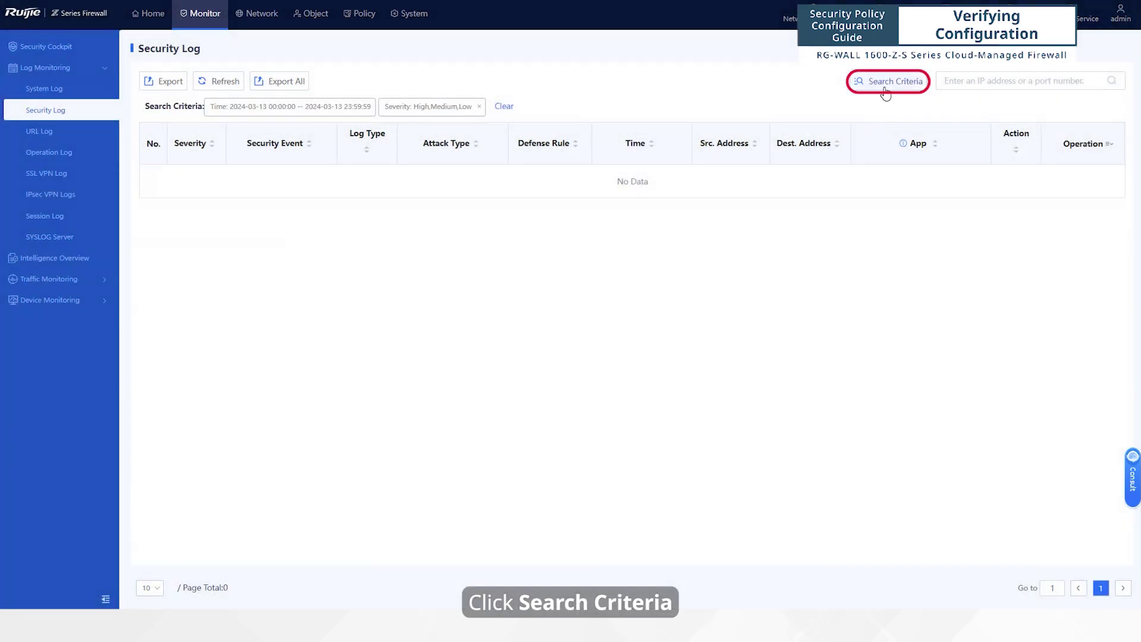
left_click(884, 89)
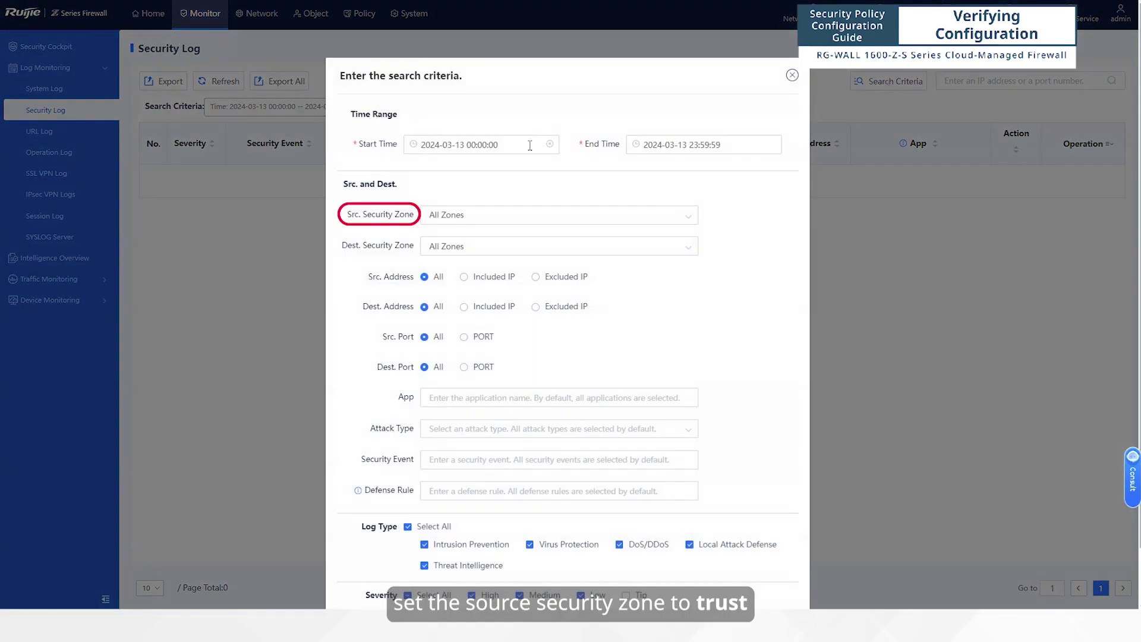
left_click(498, 221)
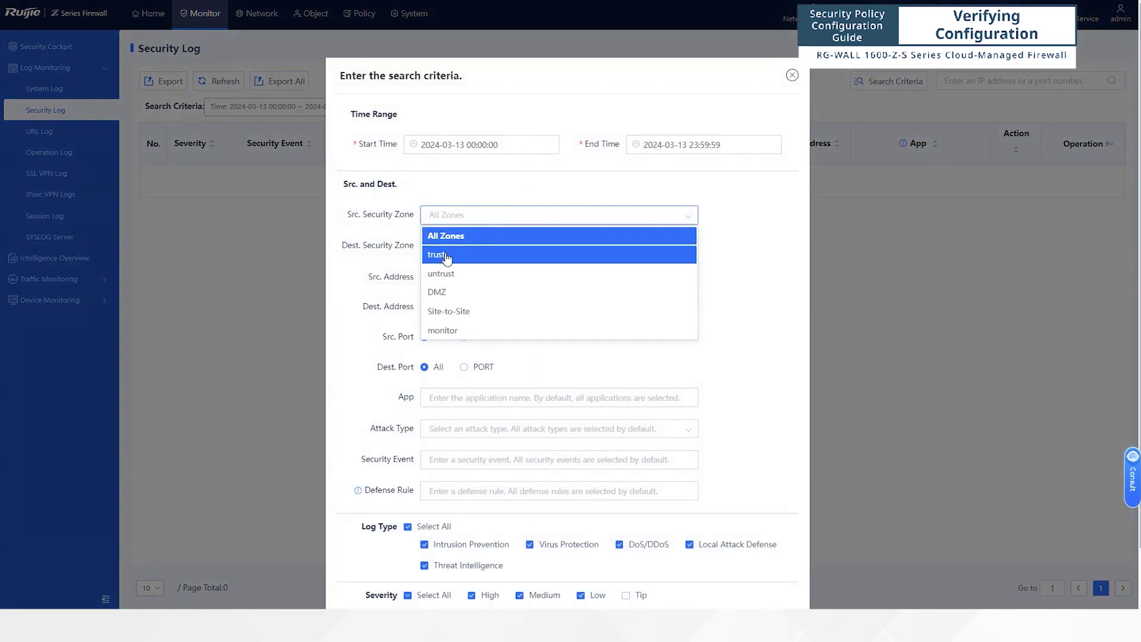
left_click(447, 256)
left_click(491, 247)
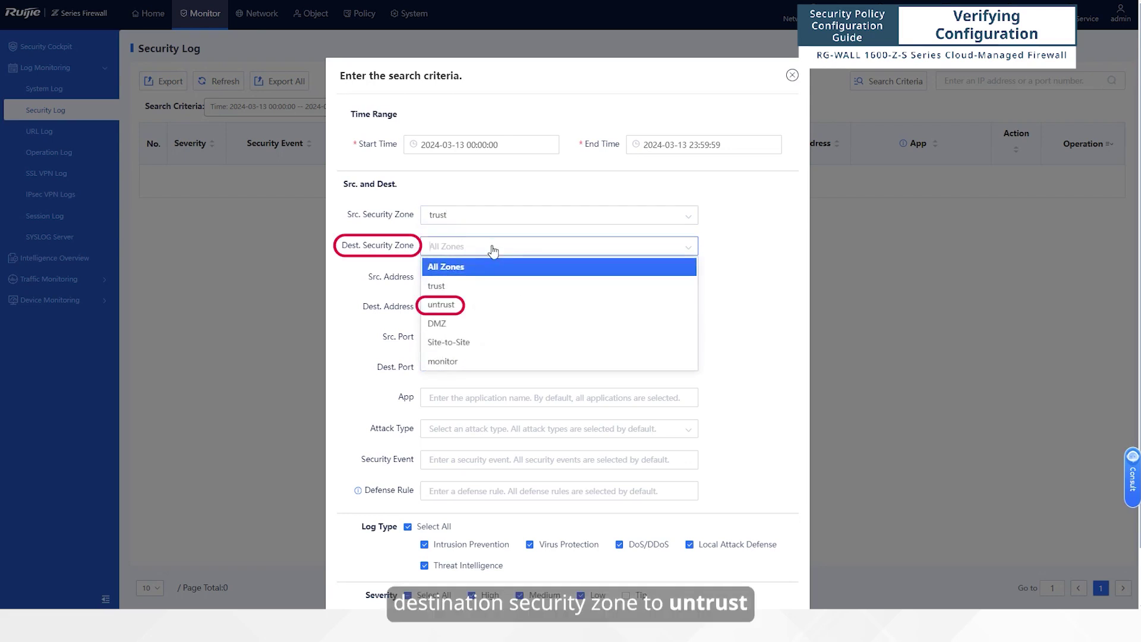
left_click(452, 304)
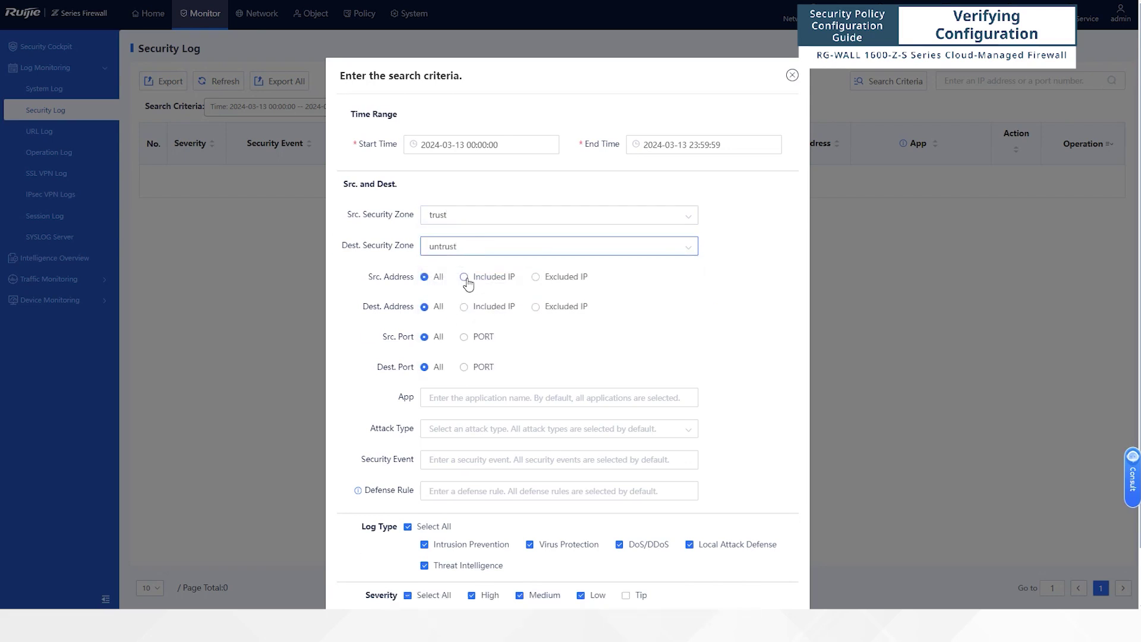
Include source IP 192.168.1.0/24 and limit log types to Intrusion Prevention and Virus Protection.
left_click(464, 277)
left_click(474, 307)
type("192.16")
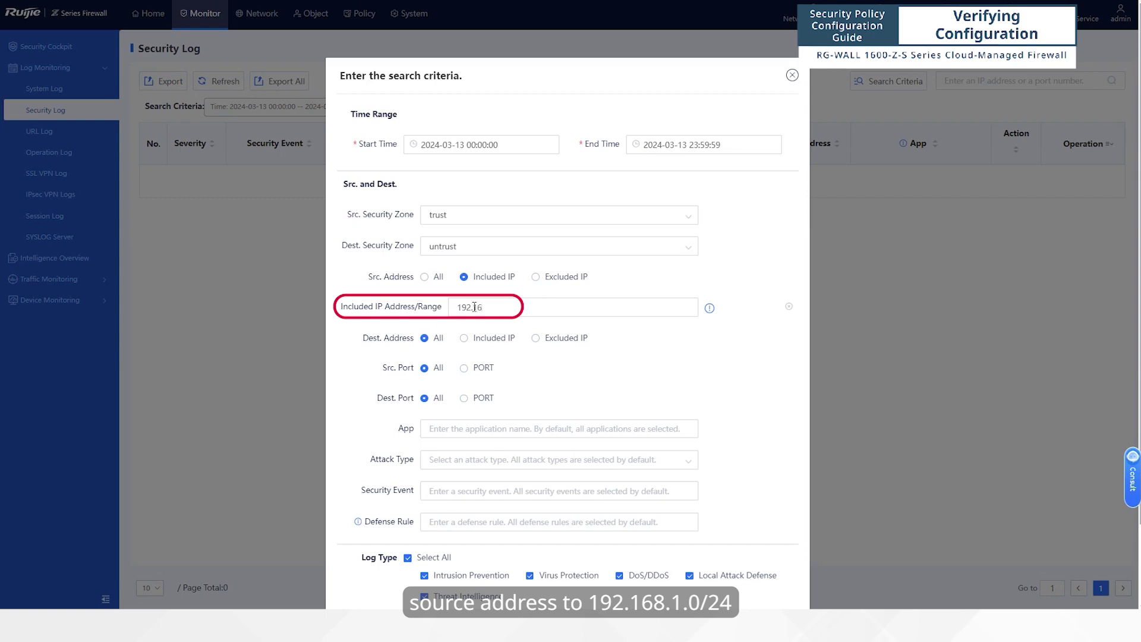
type("8.1.0/24")
scroll(420, 481, "down", 2)
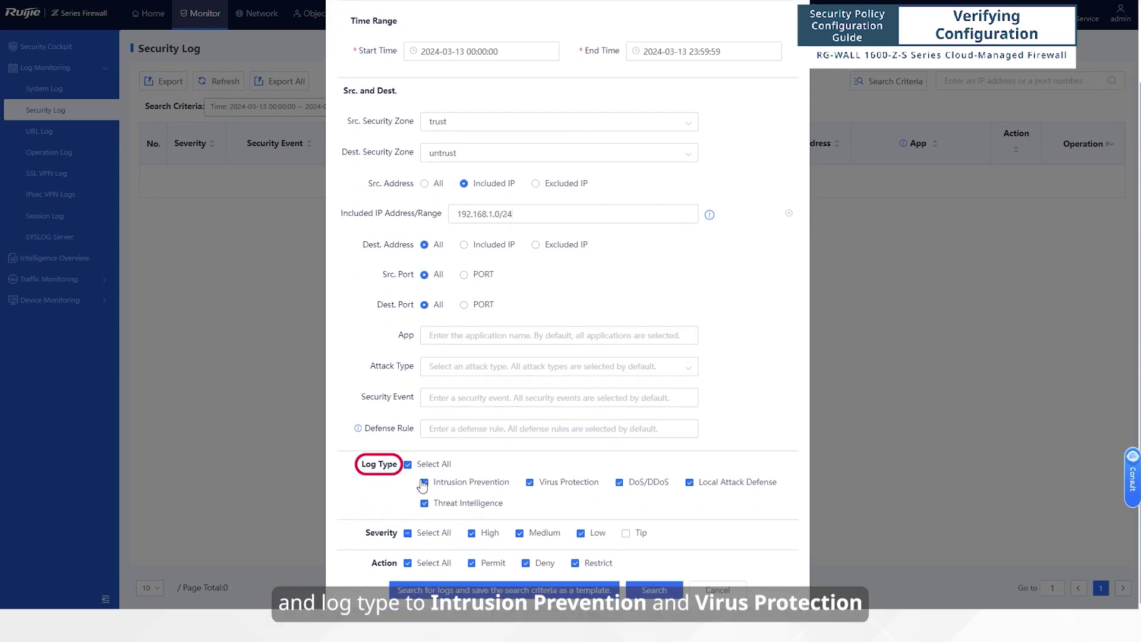
left_click(407, 464)
left_click(424, 482)
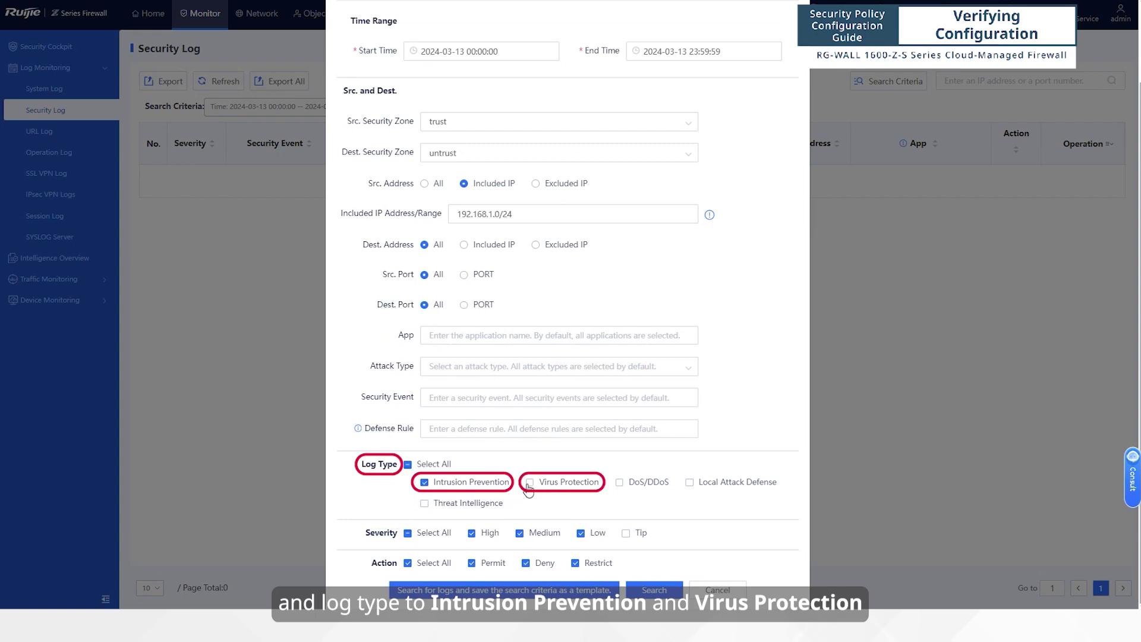
left_click(528, 485)
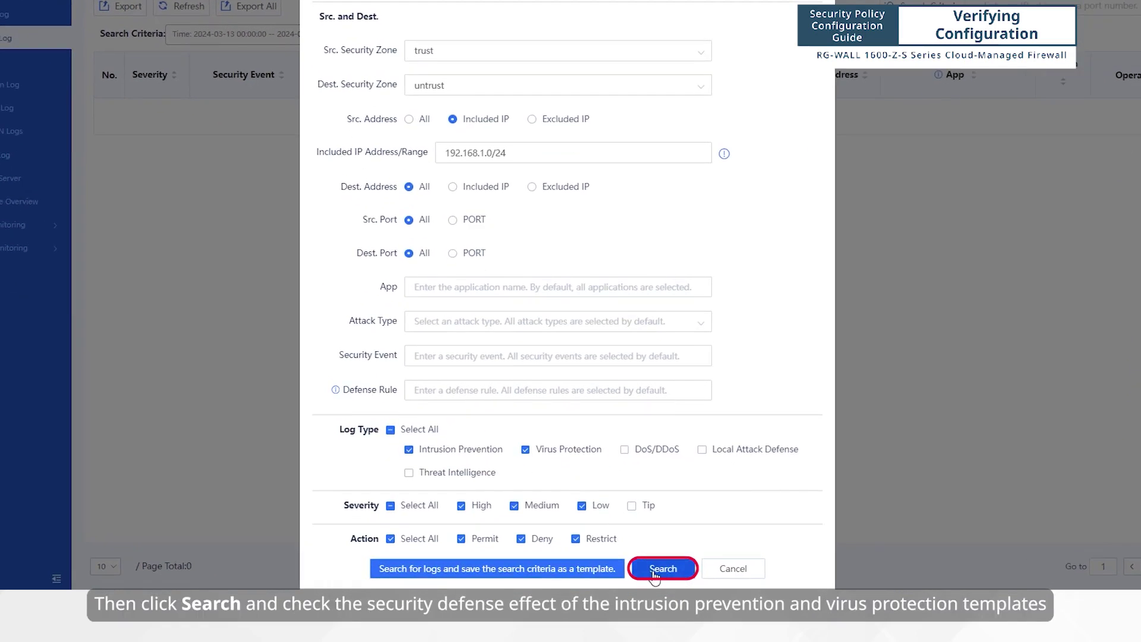
Run the search to list matching IPS and virus events, including the EICAR-Test-File detection.
left_click(659, 568)
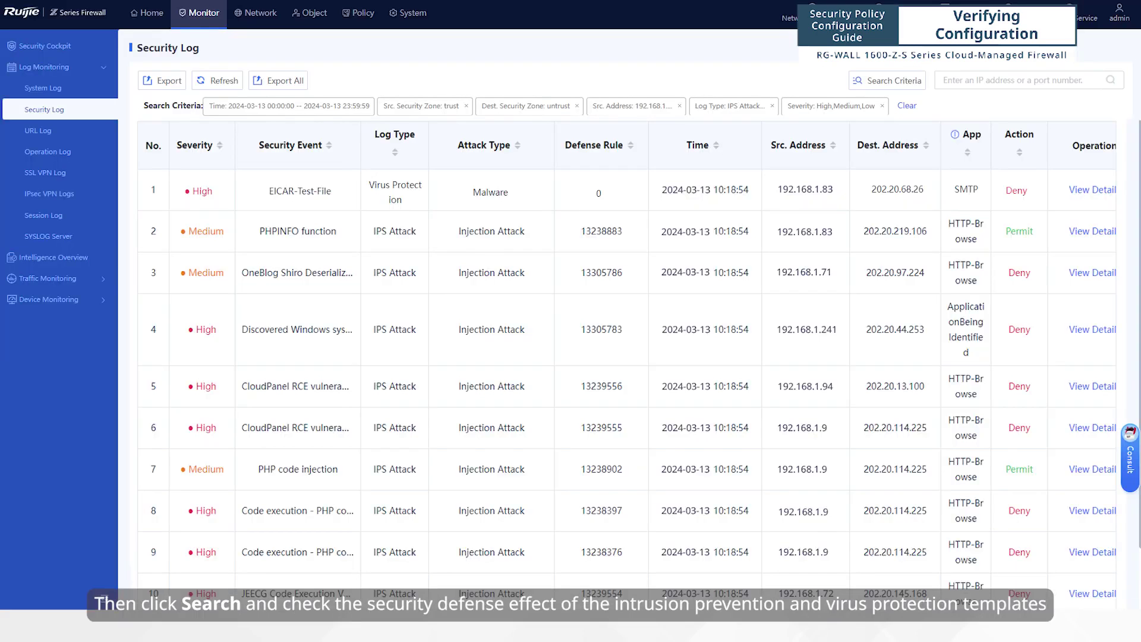